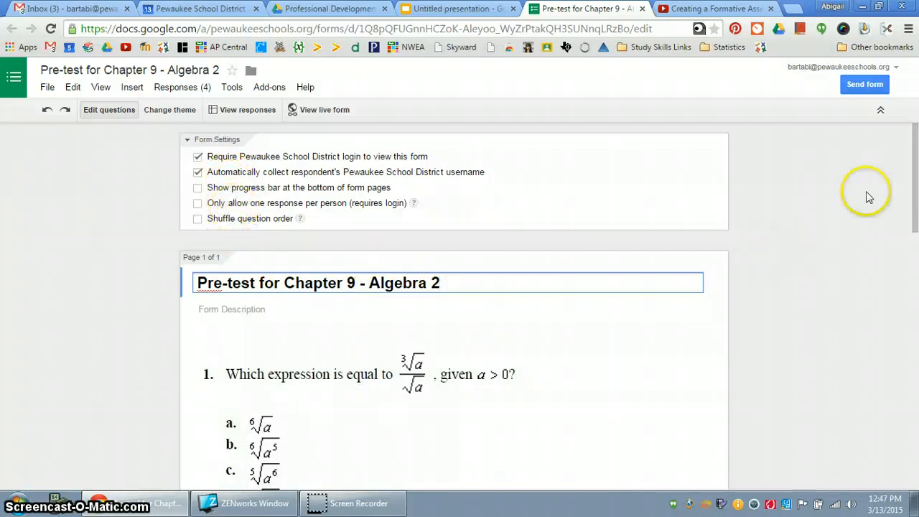
# Review the pre-test form's first question and its sharing options, leaving the form unsent.
pyautogui.moveTo(914, 189); pyautogui.dragTo(915, 224)
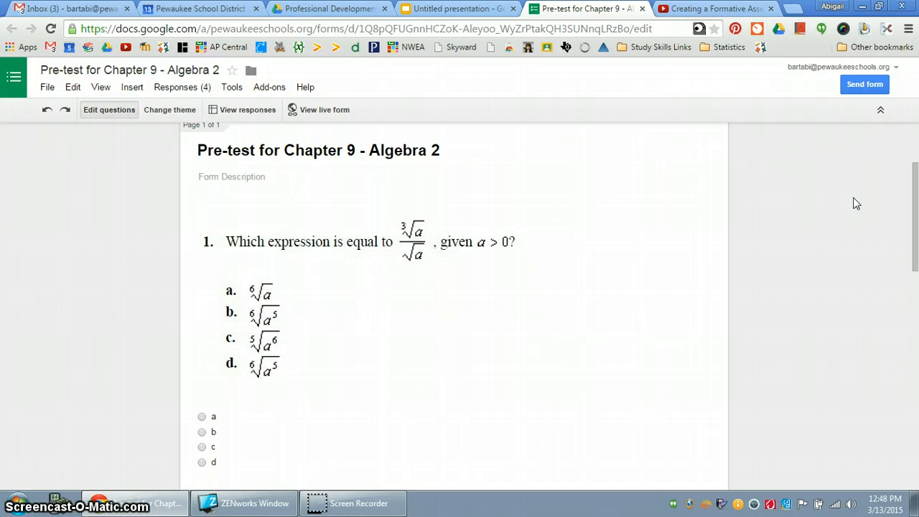
pyautogui.click(855, 82)
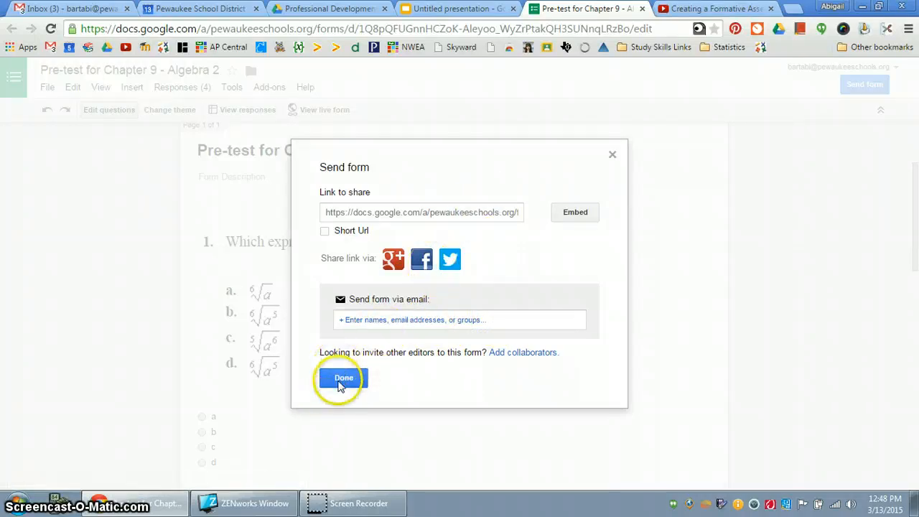
pyautogui.click(342, 379)
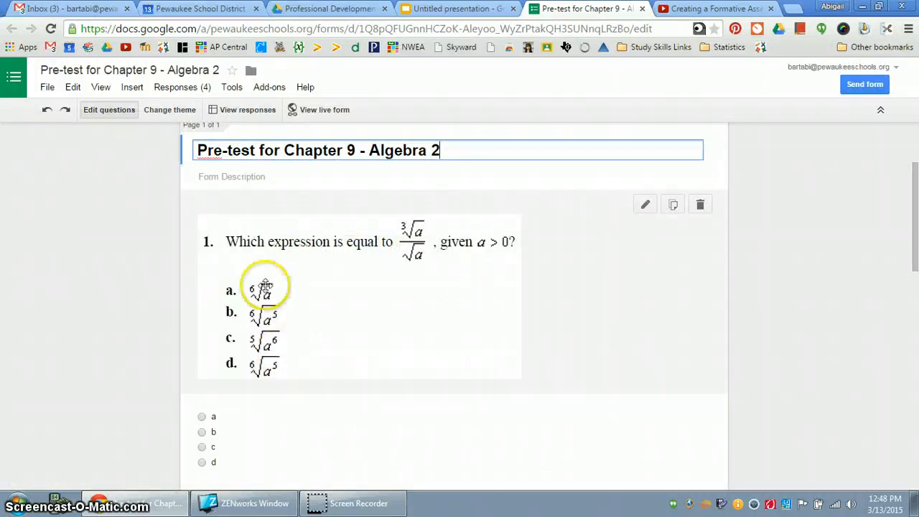
# Open the form's responses spreadsheet and start regrading the assignment with the Flubaroo add-on.
pyautogui.click(233, 114)
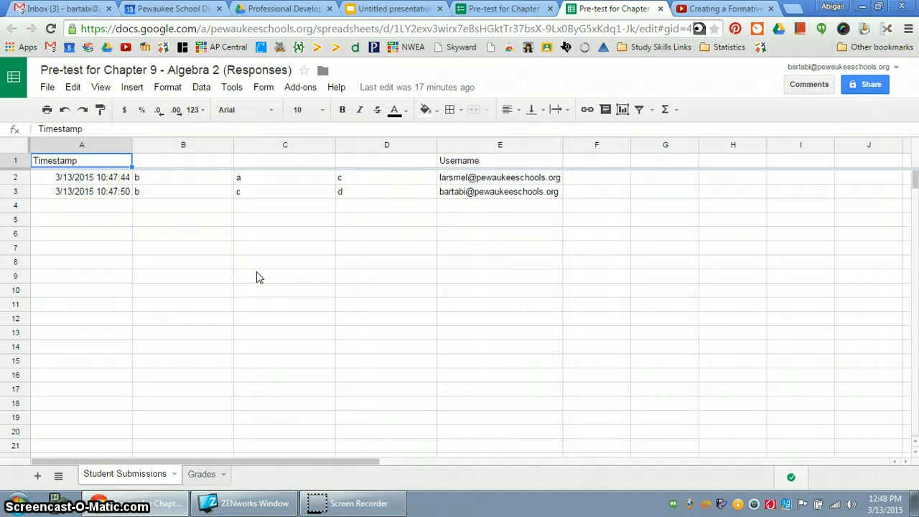
pyautogui.click(302, 87)
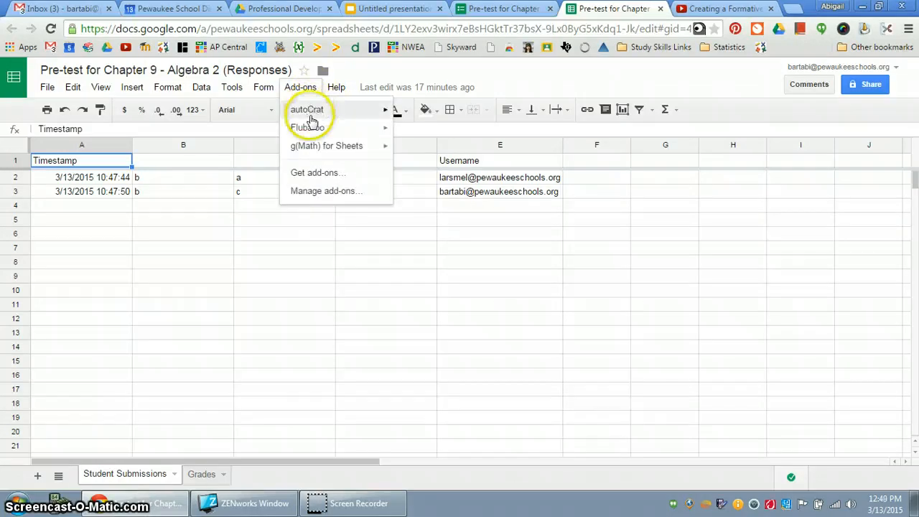
pyautogui.moveTo(312, 133)
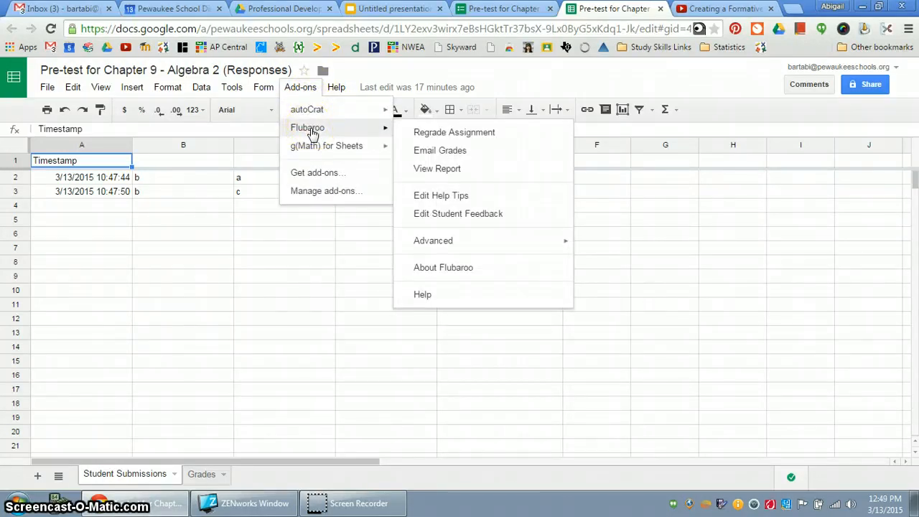
pyautogui.click(316, 174)
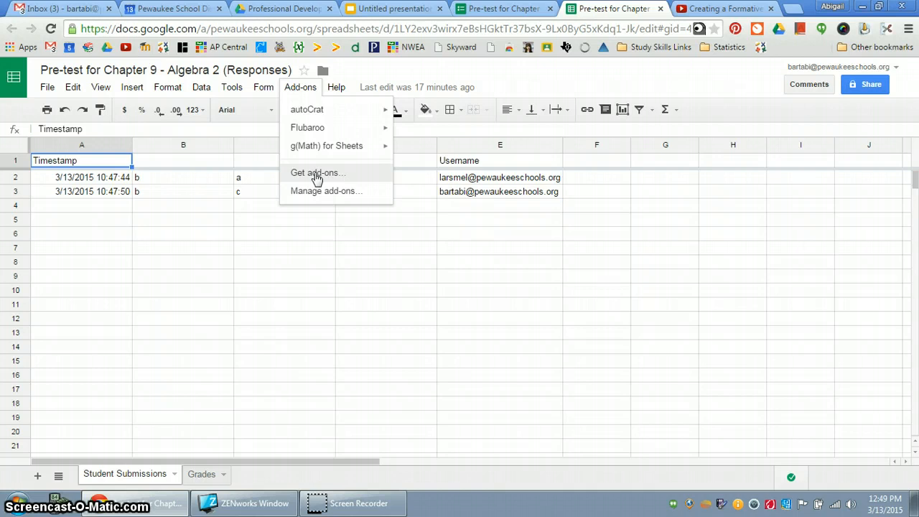
pyautogui.click(316, 131)
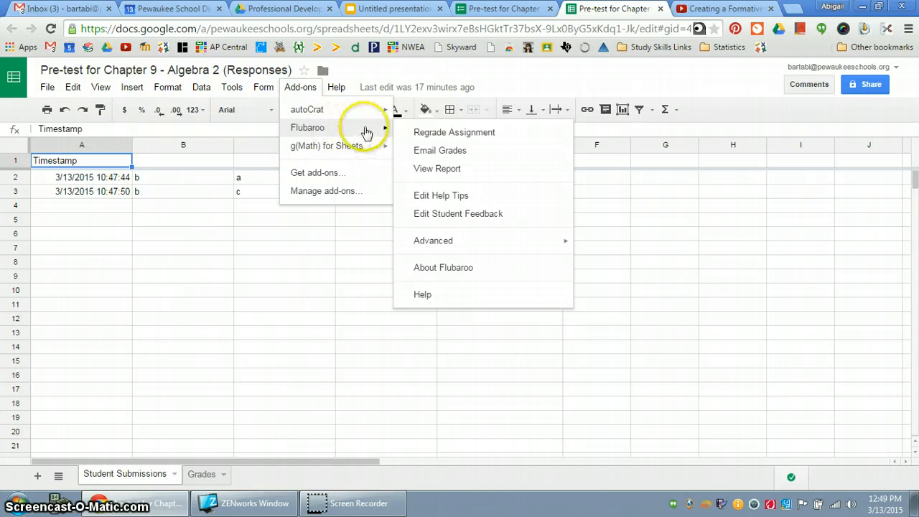
pyautogui.click(425, 134)
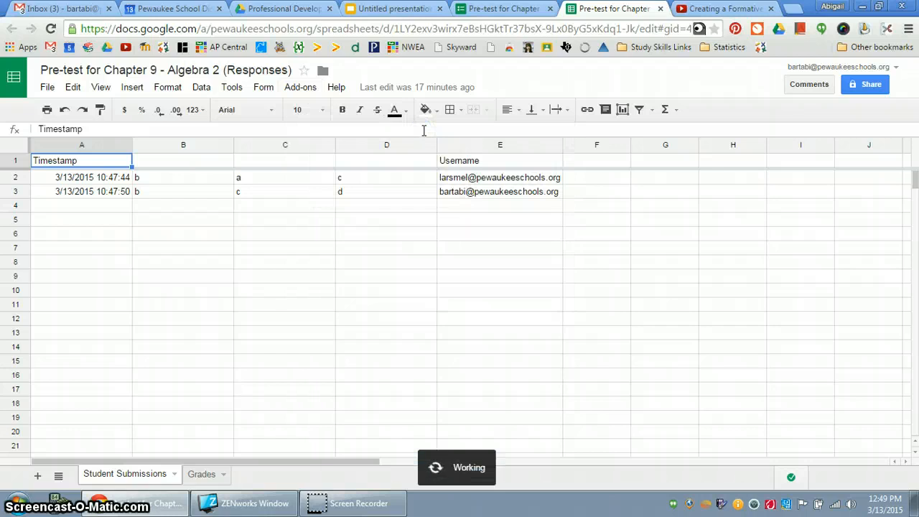
pyautogui.click(343, 299)
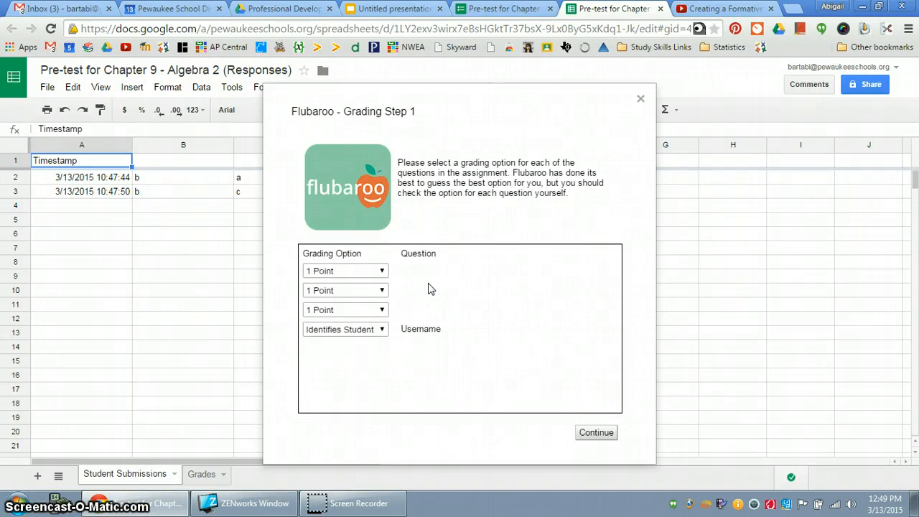
# Accept the grading options of 1 Point for each of the three questions and Identifies Student for Username.
pyautogui.click(379, 273)
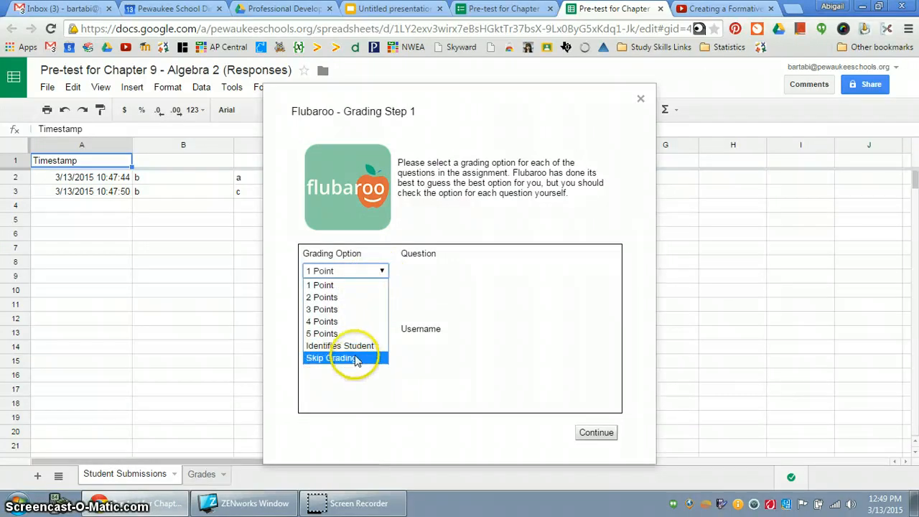
pyautogui.click(406, 278)
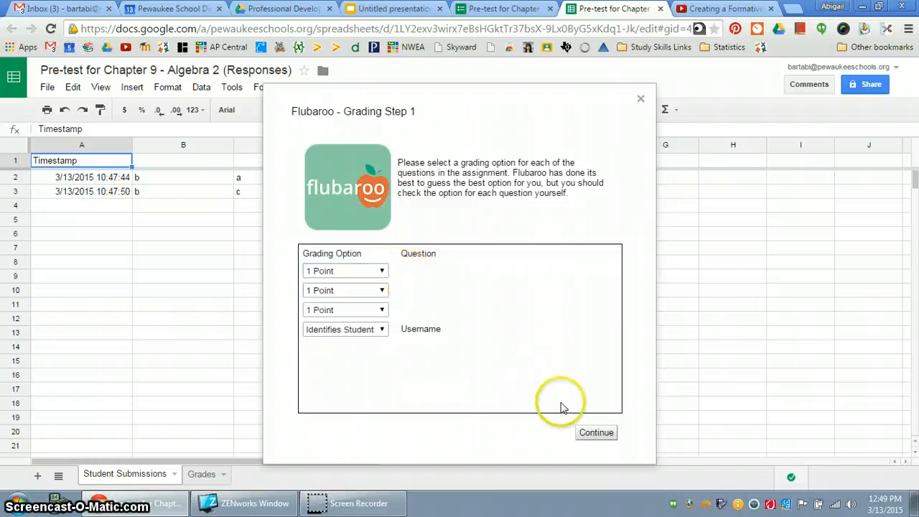
pyautogui.click(596, 433)
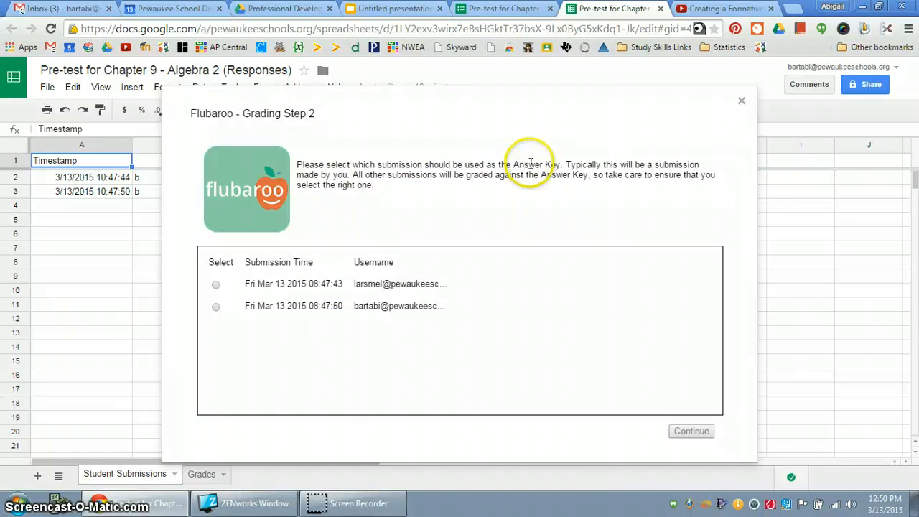
# Grade the assignment using the 08:47:50 submission as the answer key, and reload the spreadsheet.
pyautogui.click(216, 309)
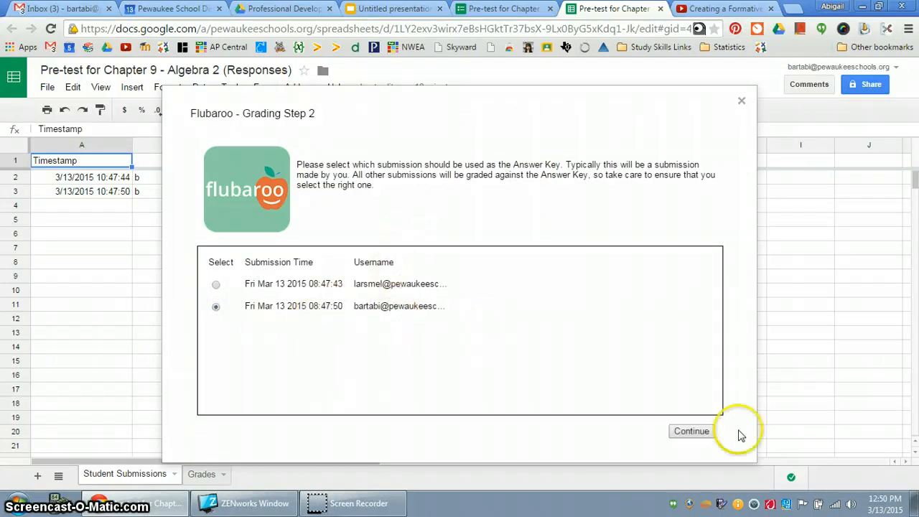
pyautogui.click(681, 434)
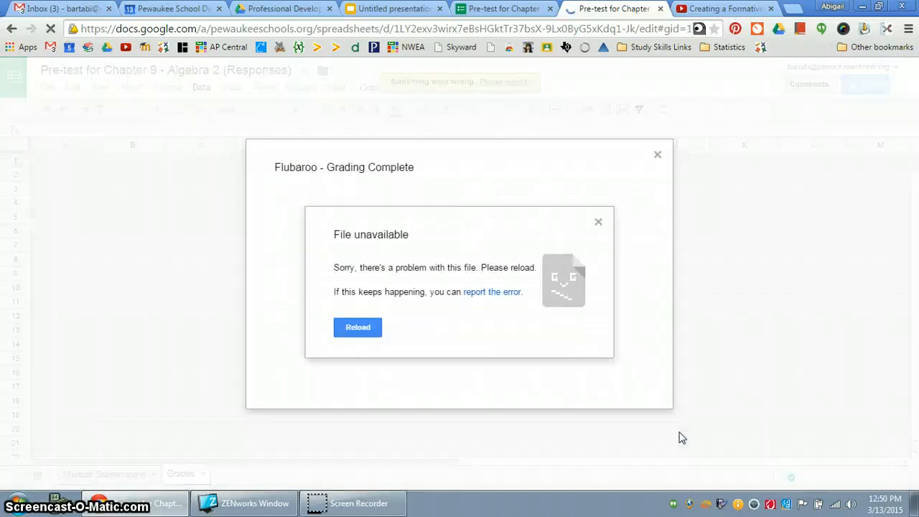
pyautogui.click(365, 327)
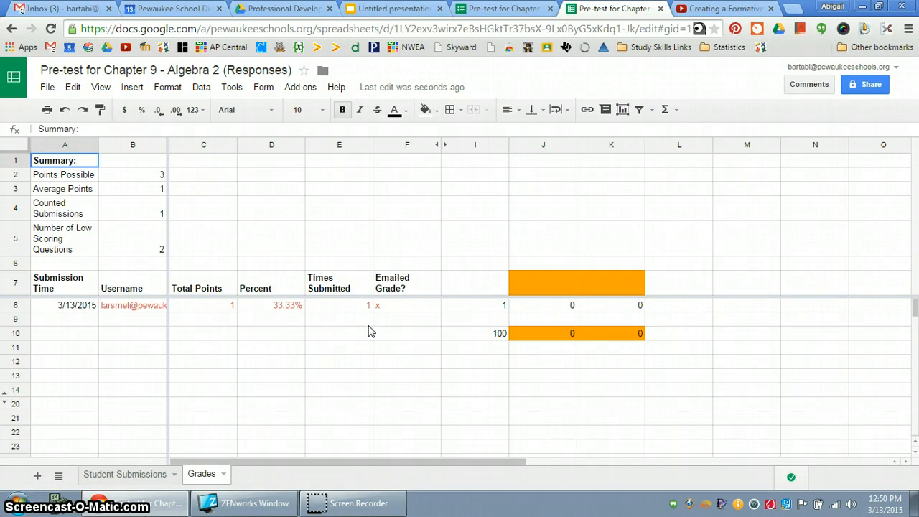
# Examine the Grades sheet's summary figures and the student's total points, percent, times submitted, emailed-grade status and first question score.
pyautogui.click(196, 309)
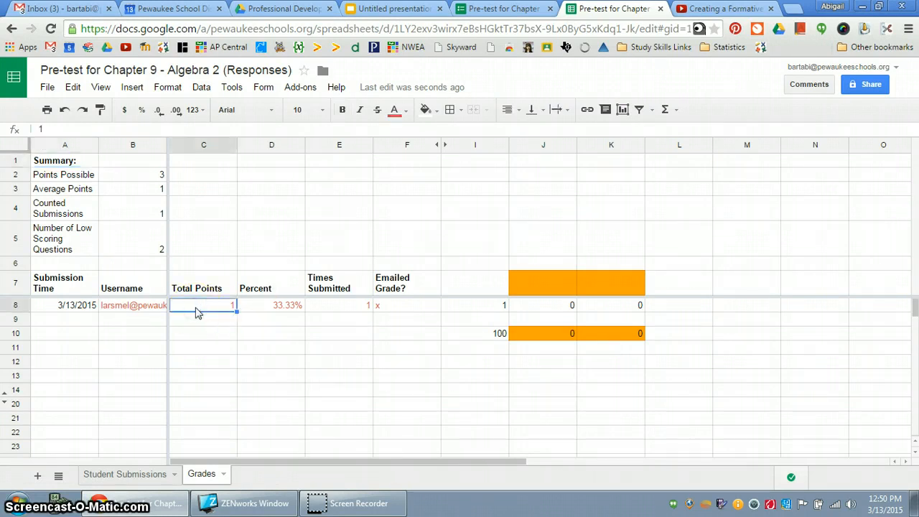
pyautogui.click(156, 177)
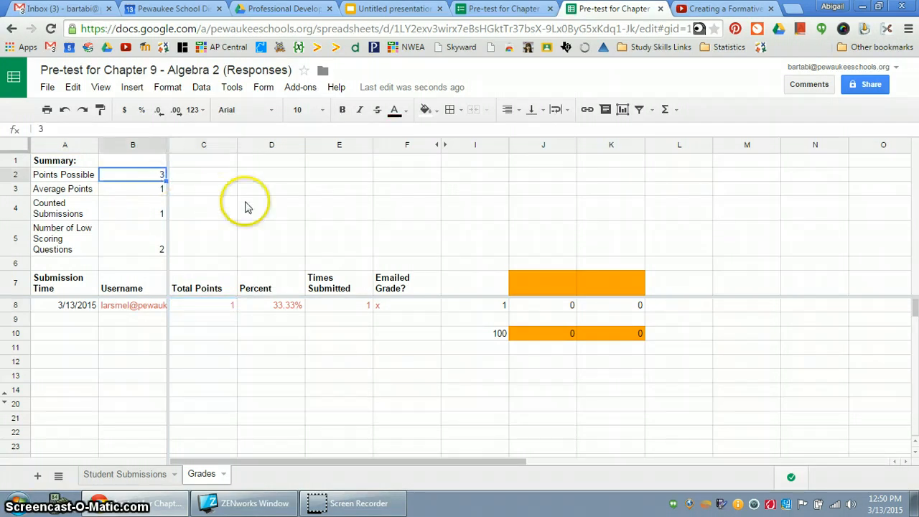
pyautogui.press('Down')
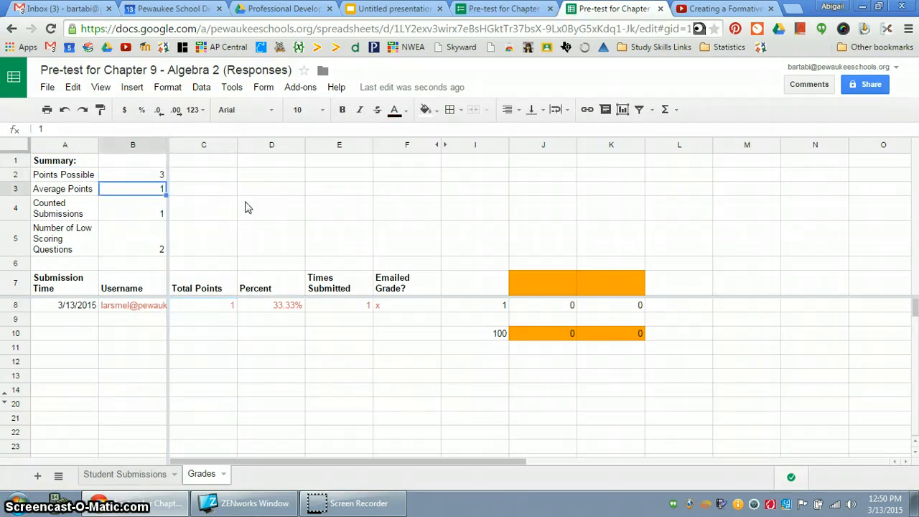
pyautogui.press('Down')
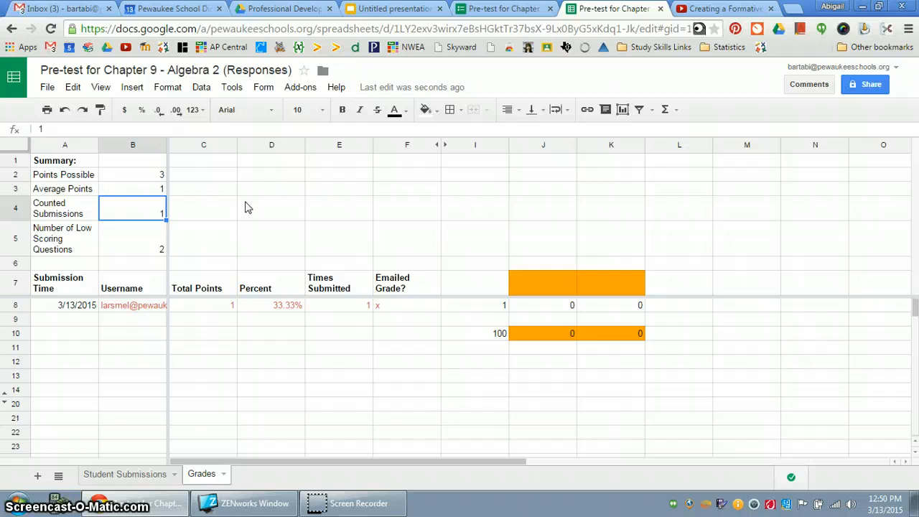
pyautogui.press('Down')
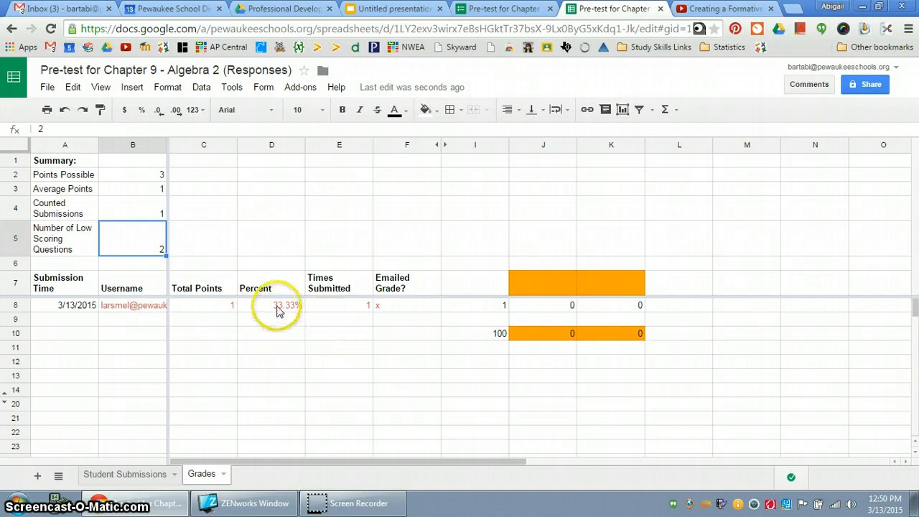
pyautogui.click(224, 306)
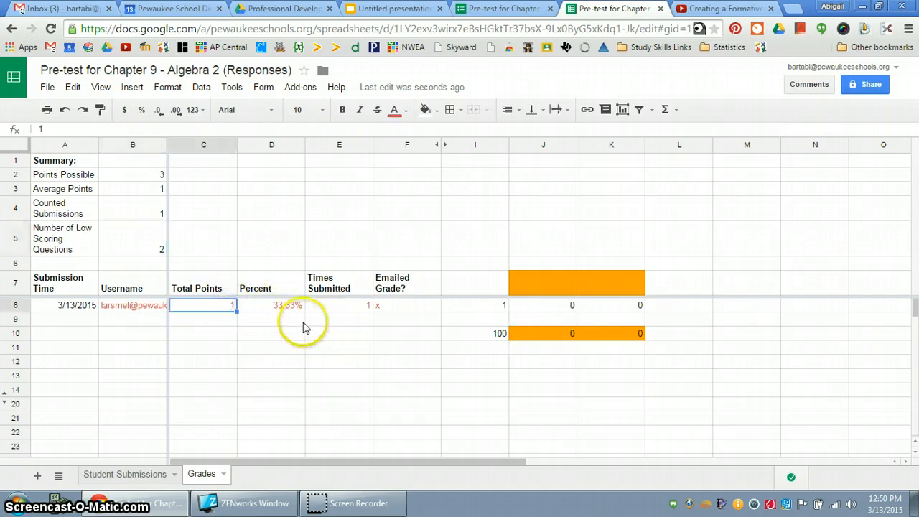
pyautogui.press('Right')
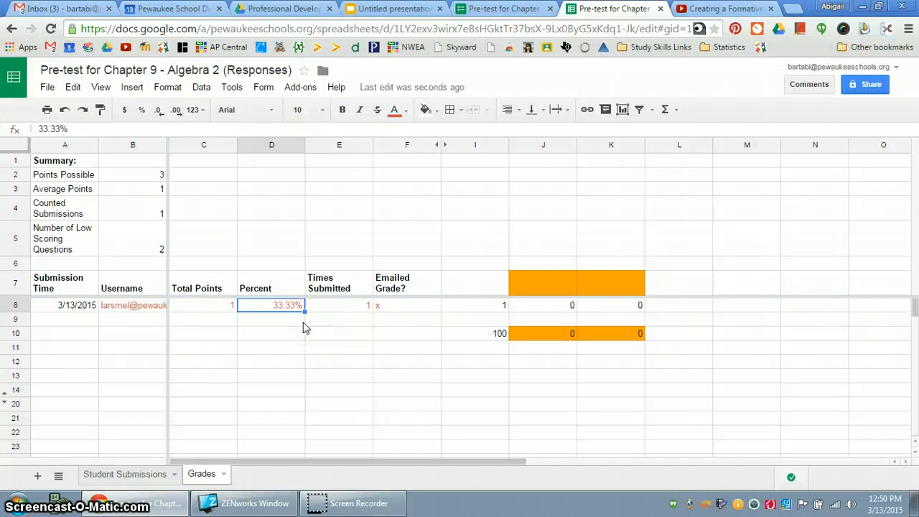
pyautogui.press('Right')
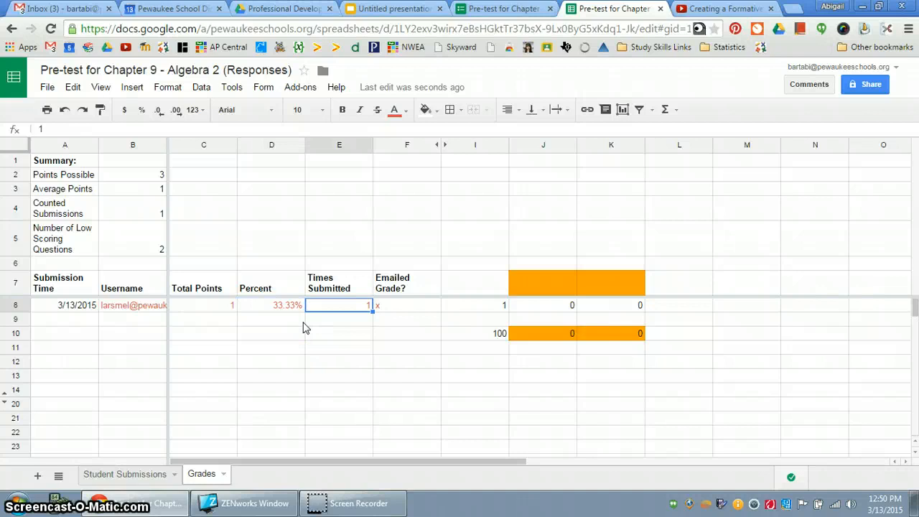
pyautogui.press('Right')
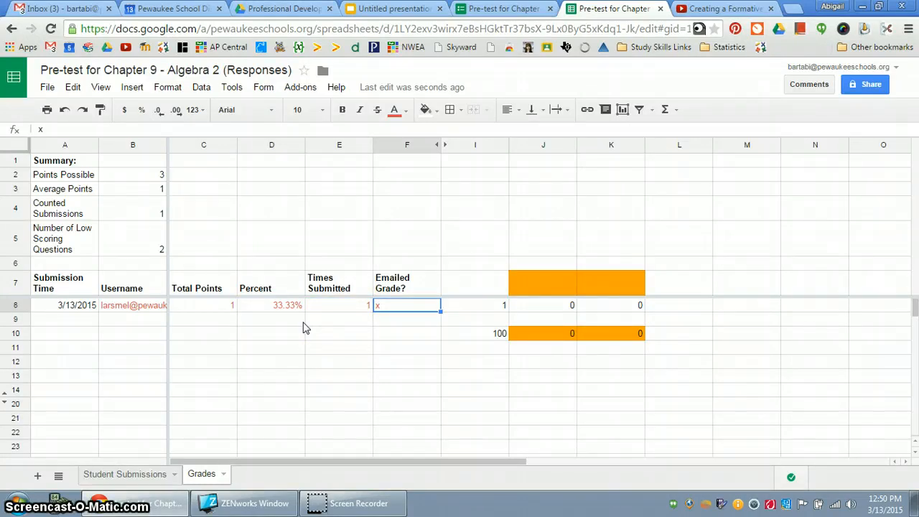
pyautogui.press('Right')
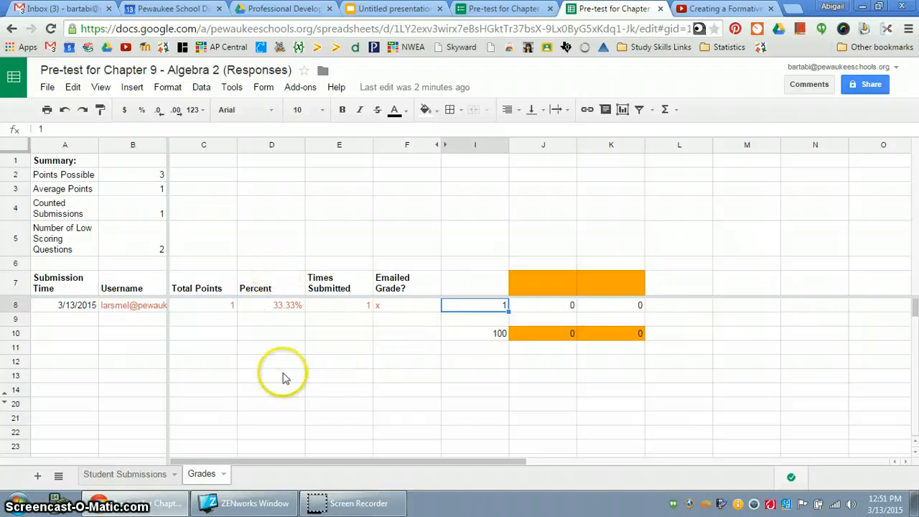
# Review Flubaroo's options for emailing grades to students, and close them without sending anything.
pyautogui.click(292, 87)
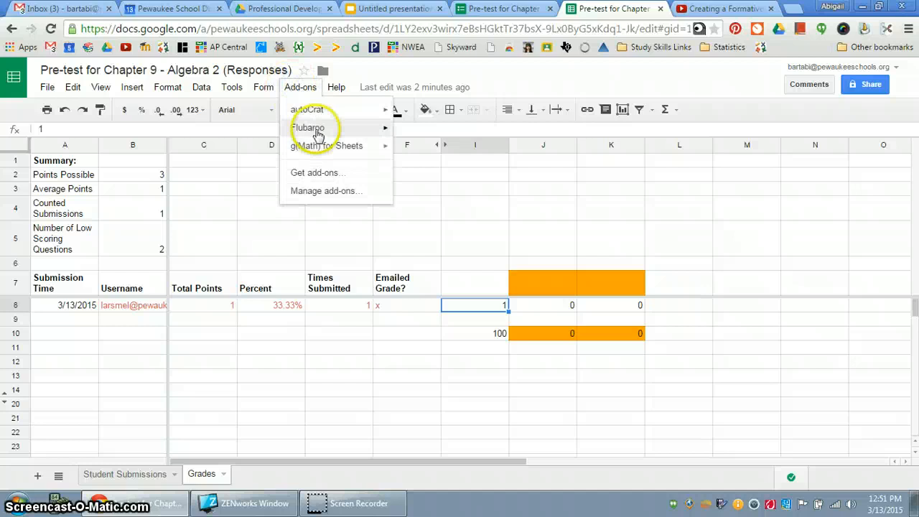
pyautogui.moveTo(309, 128)
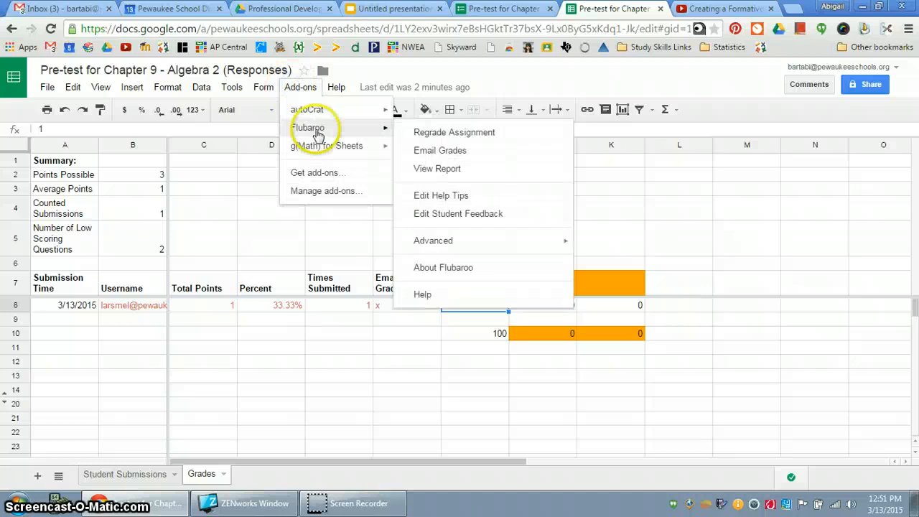
pyautogui.click(470, 149)
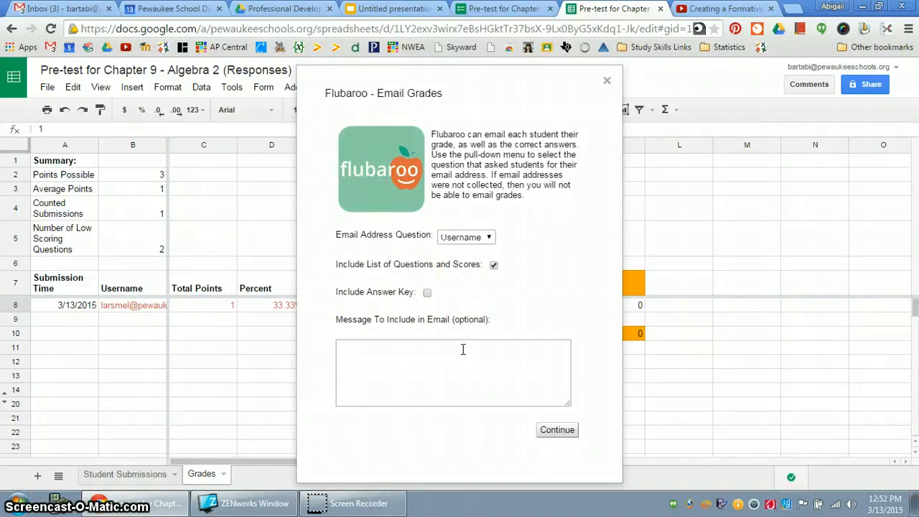
pyautogui.click(607, 80)
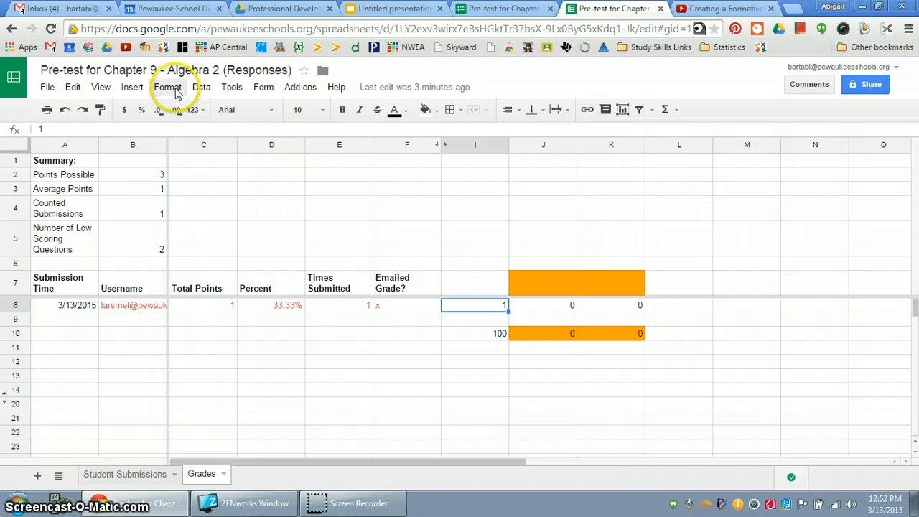
# Show the form's summary of responses and examine the answer charts and the daily response graph.
pyautogui.click(264, 90)
pyautogui.moveTo(228, 87)
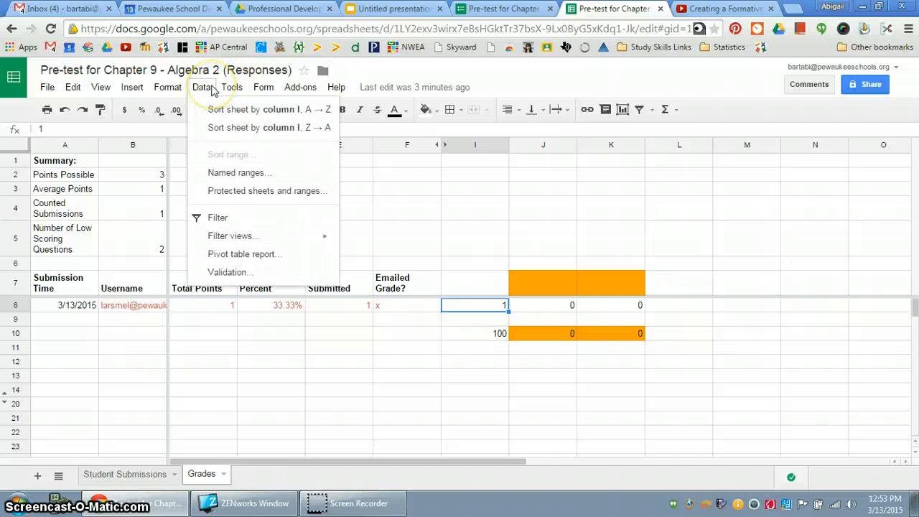
pyautogui.moveTo(296, 90)
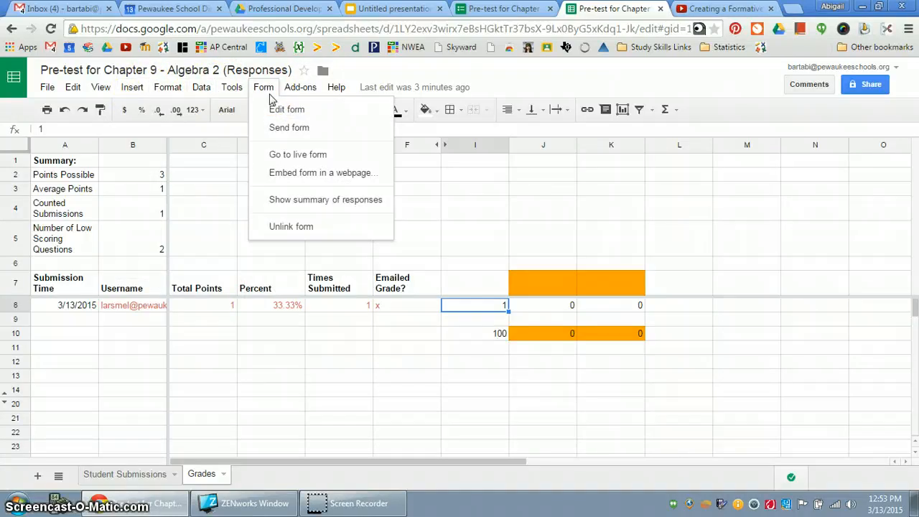
pyautogui.click(273, 201)
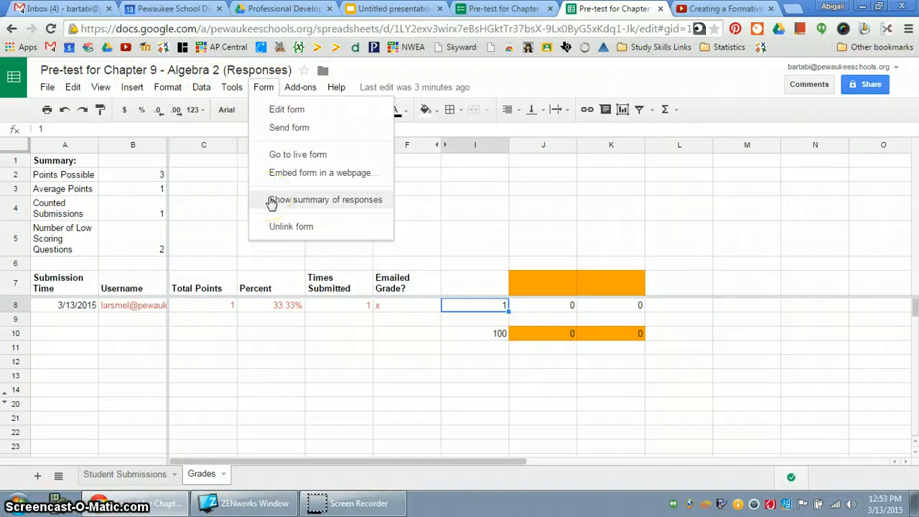
pyautogui.click(271, 202)
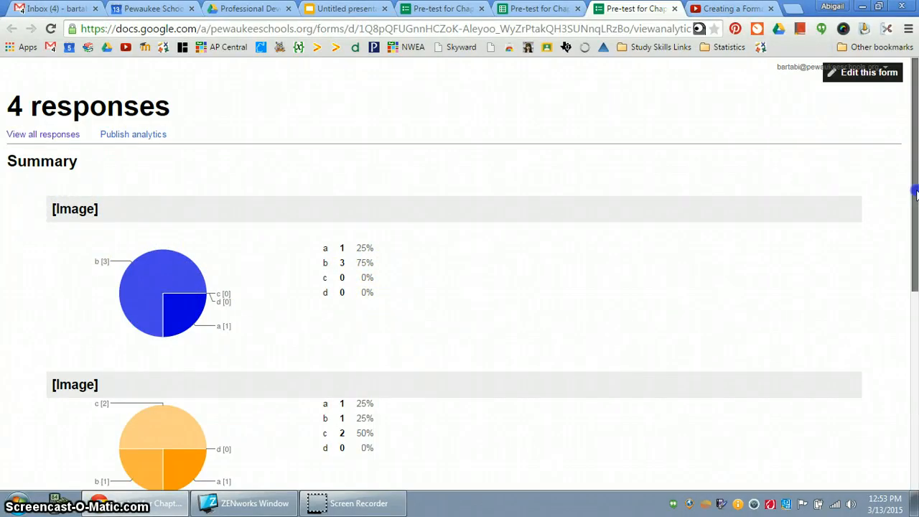
pyautogui.moveTo(915, 193); pyautogui.dragTo(916, 407)
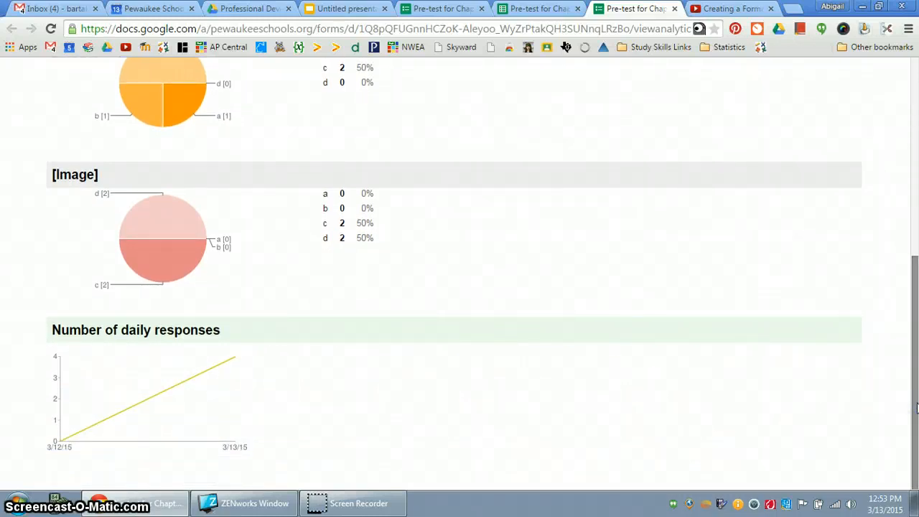
# Review the summary of responses again from the first answer chart to the daily responses graph, and return to its beginning.
pyautogui.click(915, 417)
pyautogui.click(915, 418)
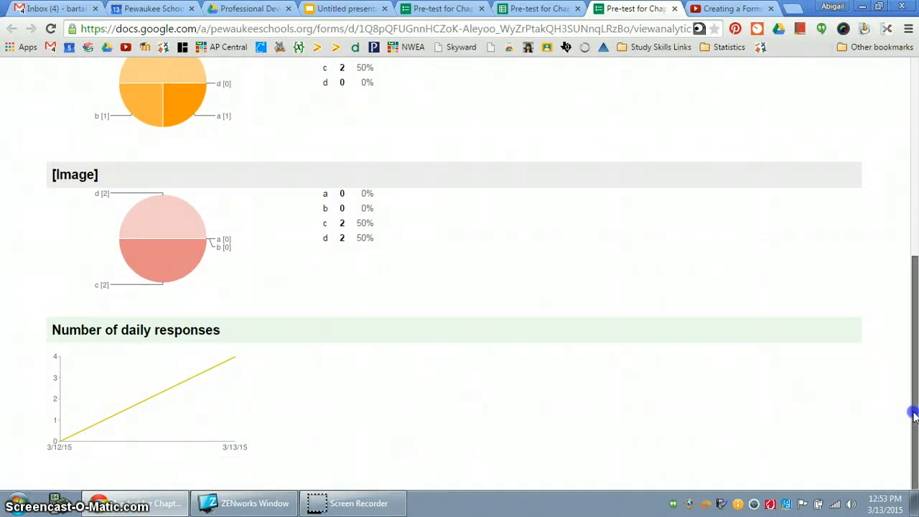
pyautogui.moveTo(915, 415); pyautogui.dragTo(916, 229)
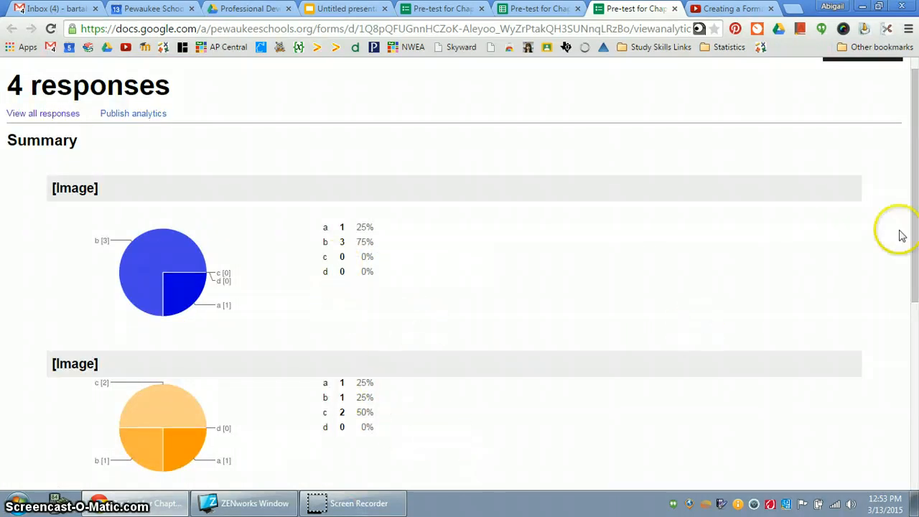
pyautogui.click(916, 192)
pyautogui.moveTo(916, 192); pyautogui.dragTo(916, 392)
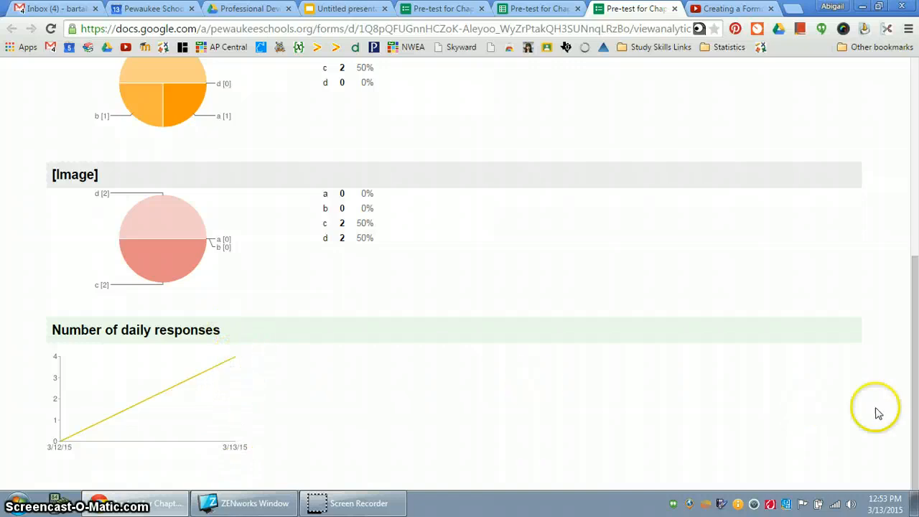
pyautogui.moveTo(914, 406); pyautogui.dragTo(916, 195)
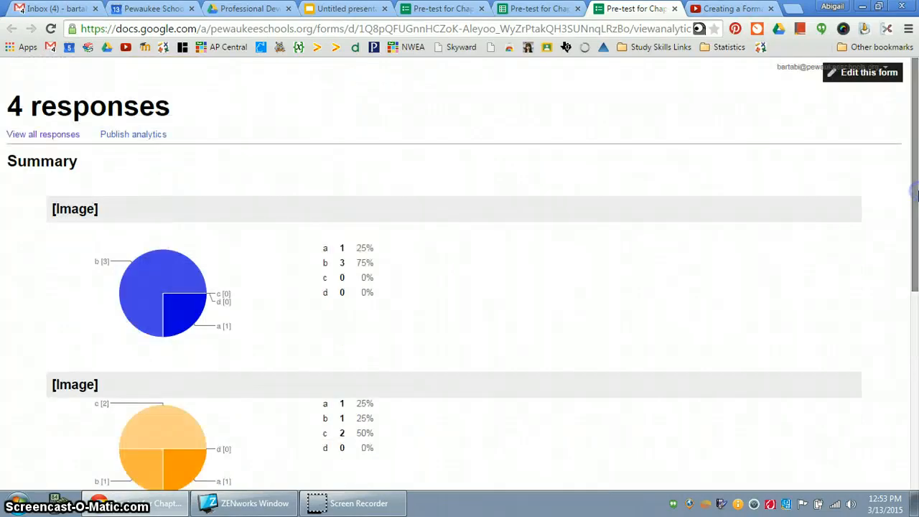
# Check the add-ons available in the pre-test form and in its responses spreadsheet, and close the list without running any.
pyautogui.click(461, 9)
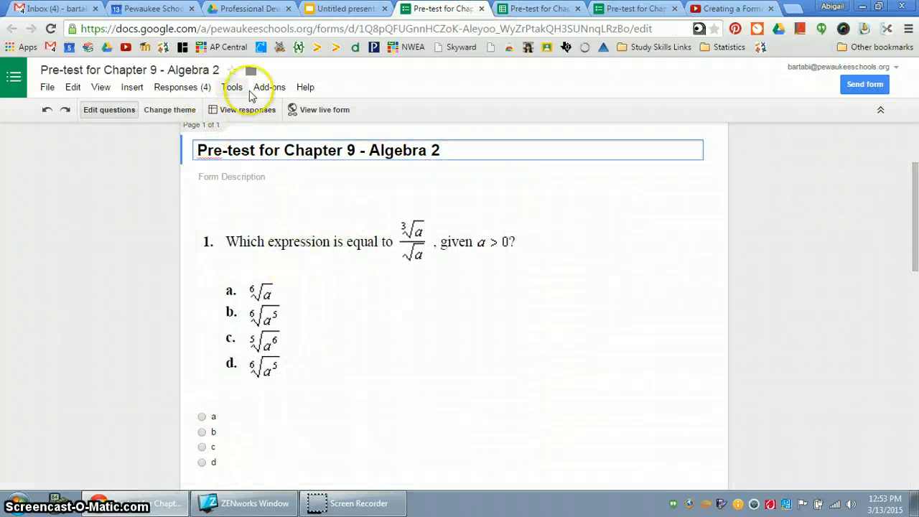
pyautogui.click(269, 88)
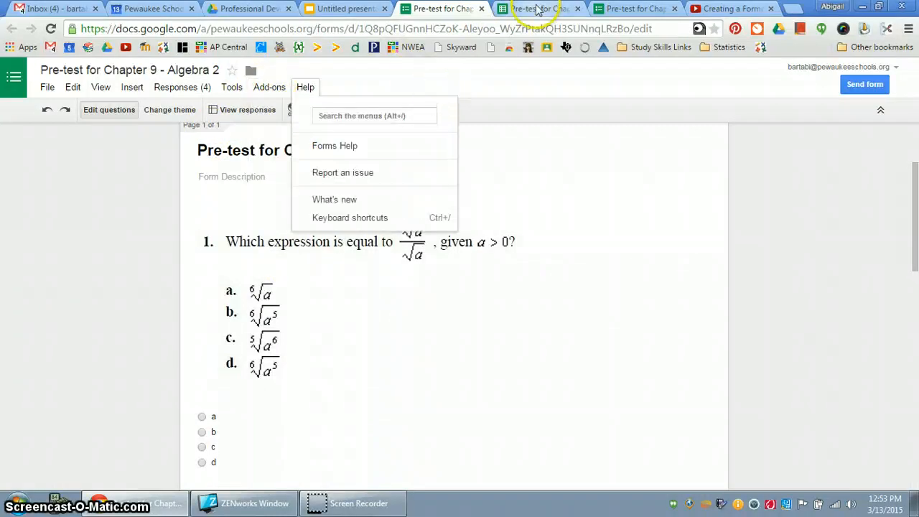
pyautogui.moveTo(270, 93)
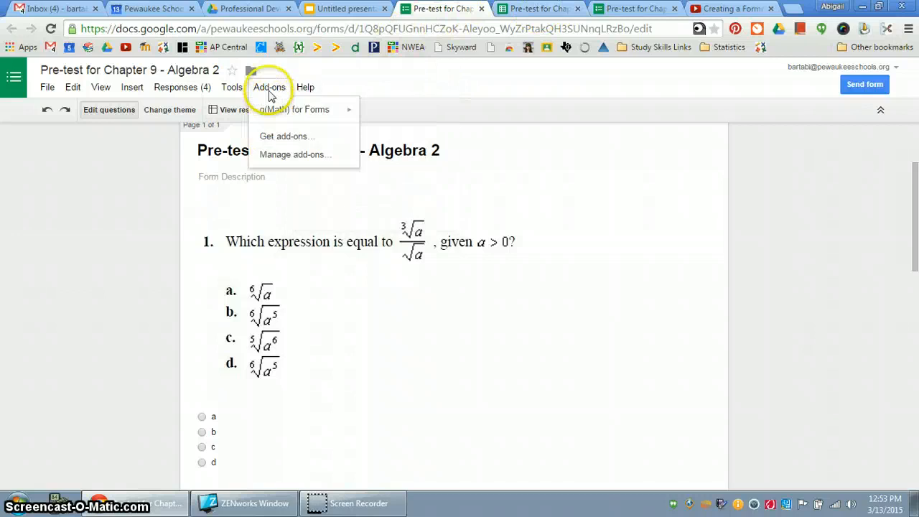
pyautogui.click(530, 9)
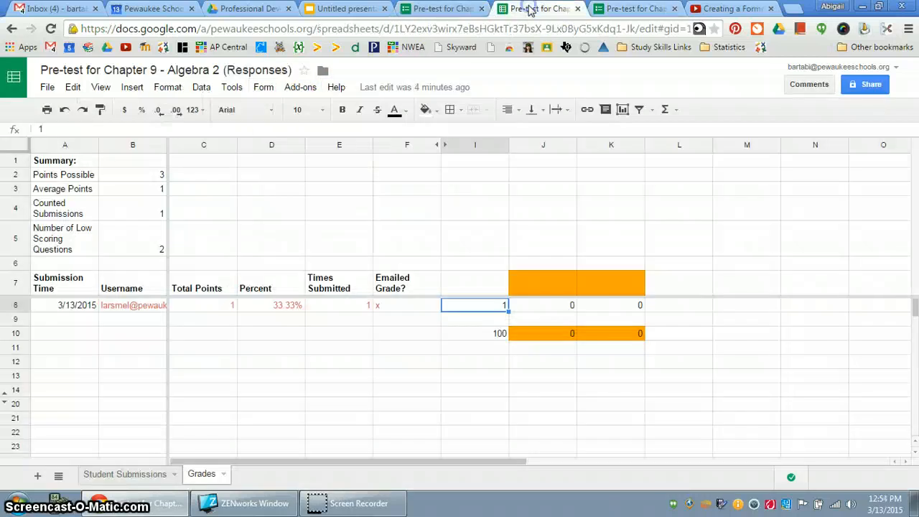
pyautogui.click(296, 87)
pyautogui.moveTo(302, 128)
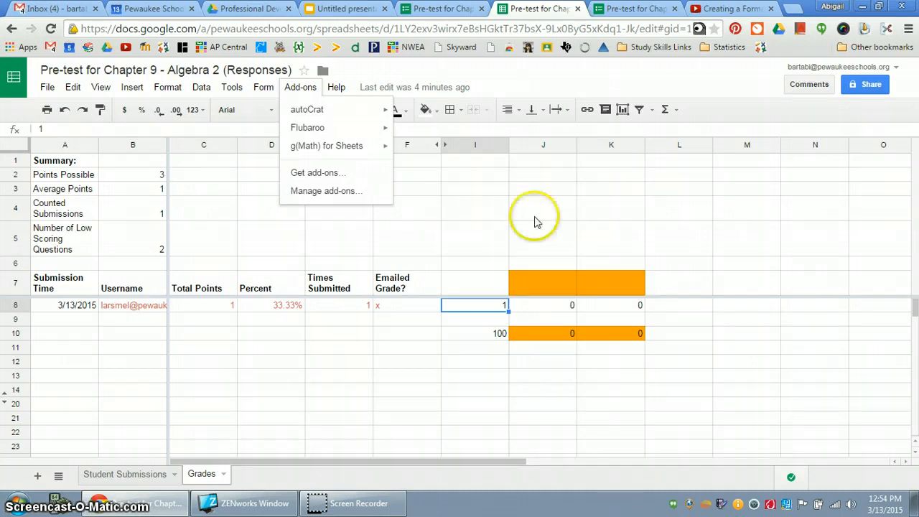
pyautogui.click(346, 510)
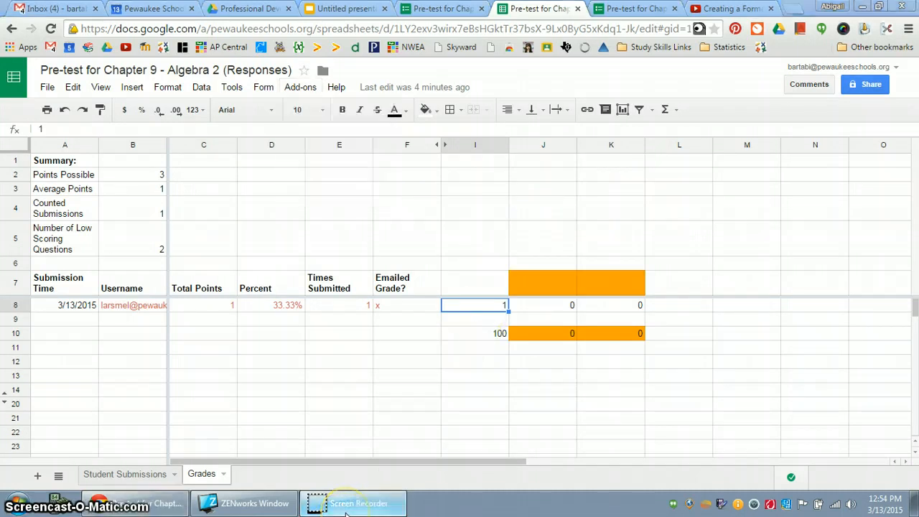